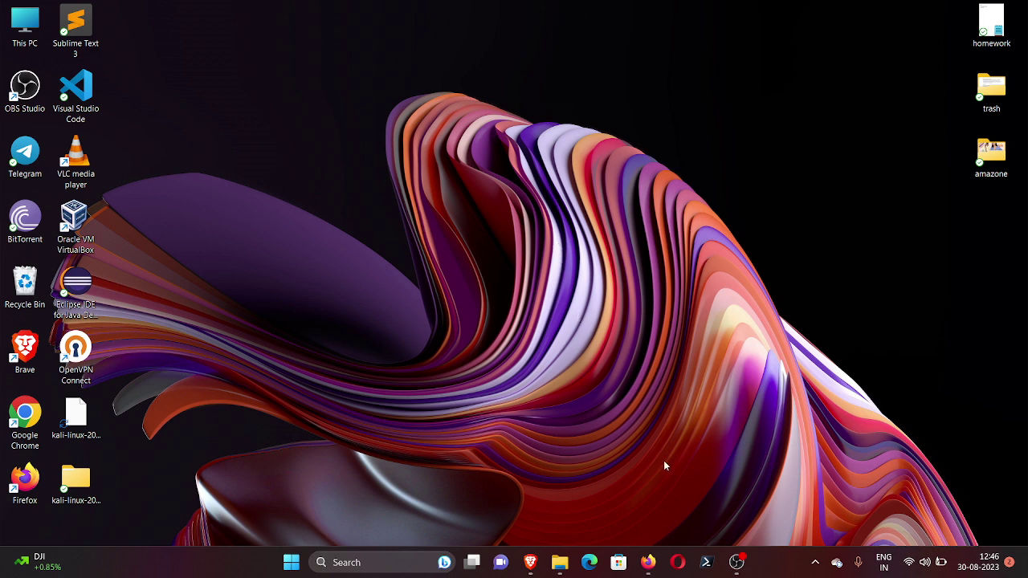
Open Firefox and search Google for "download virtualbox"
click(647, 562)
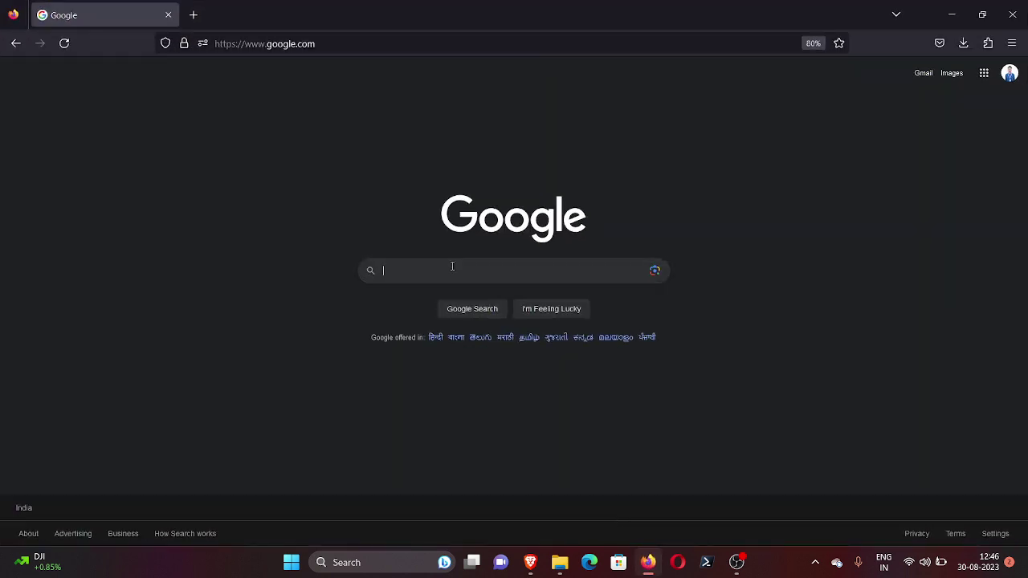
click(451, 269)
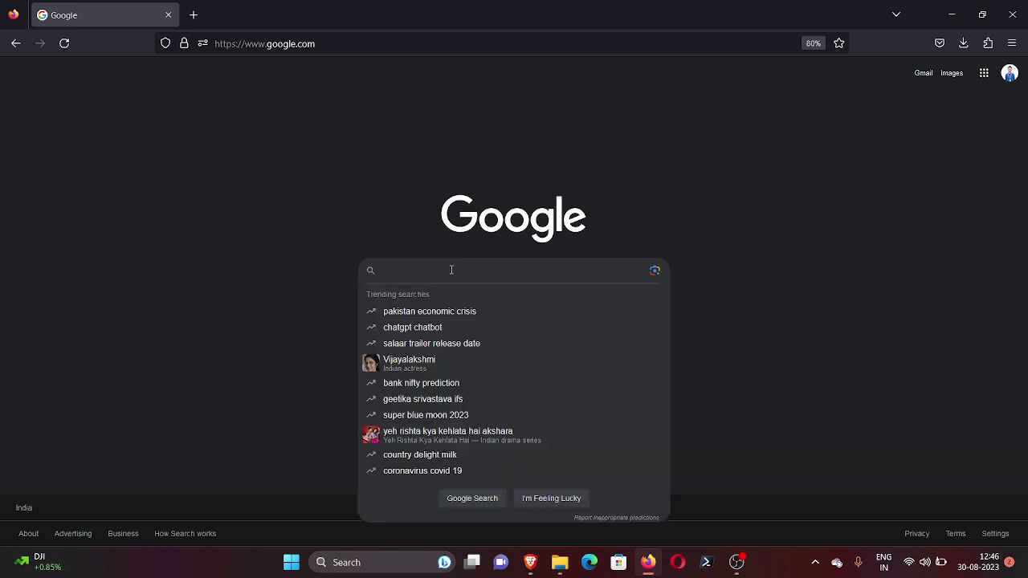
text(downlo)
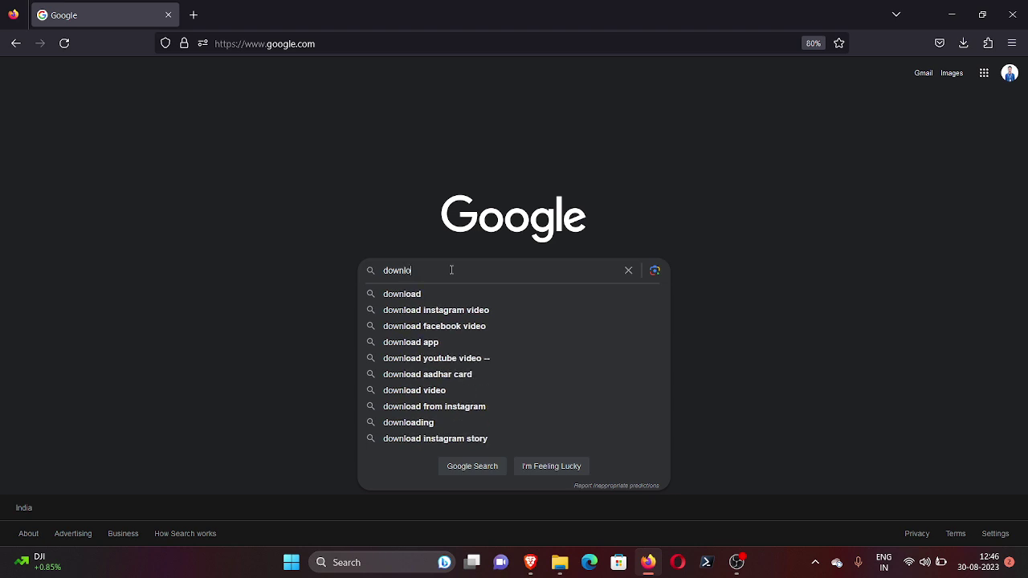
text(ad vi)
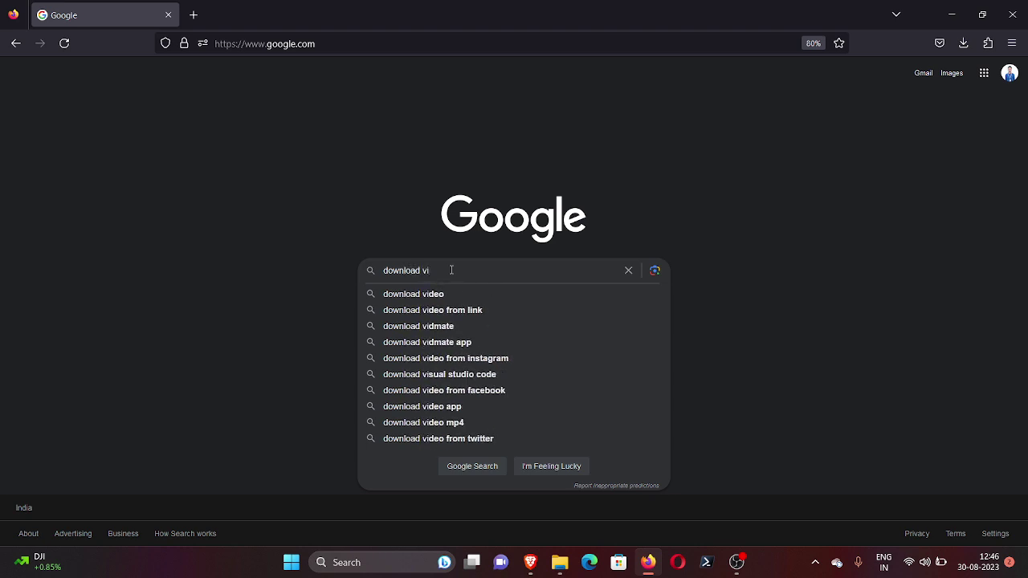
text(rt)
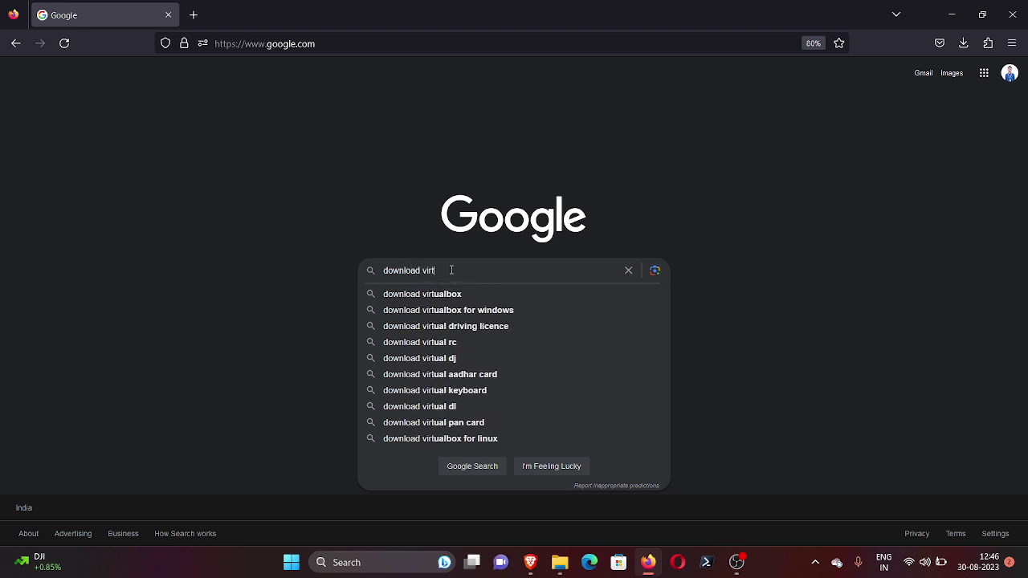
text(ualbox)
key(Return)
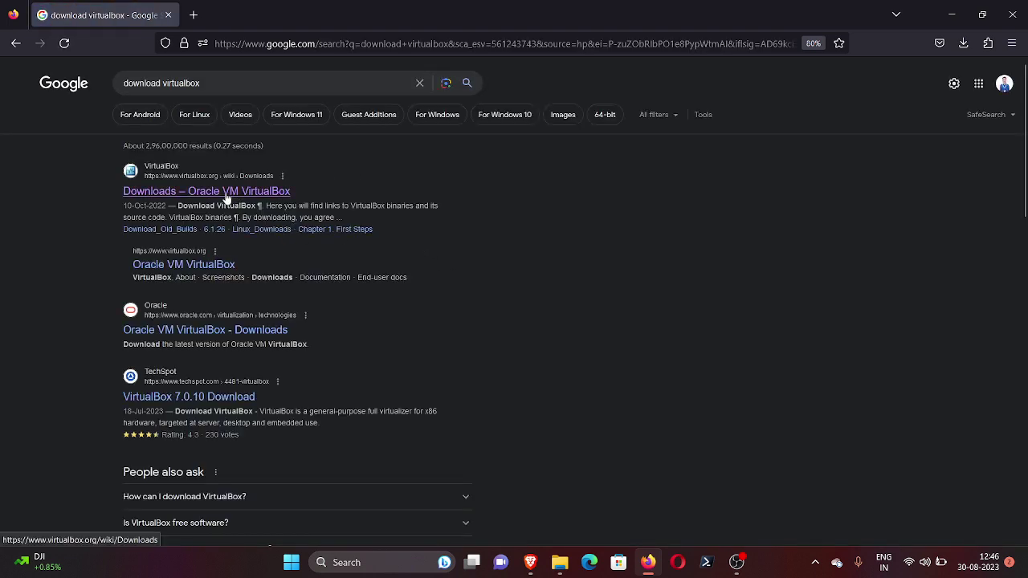
Open the Oracle VM VirtualBox Downloads result and download the VirtualBox 7.0.10 package for Windows hosts
click(226, 197)
click(207, 198)
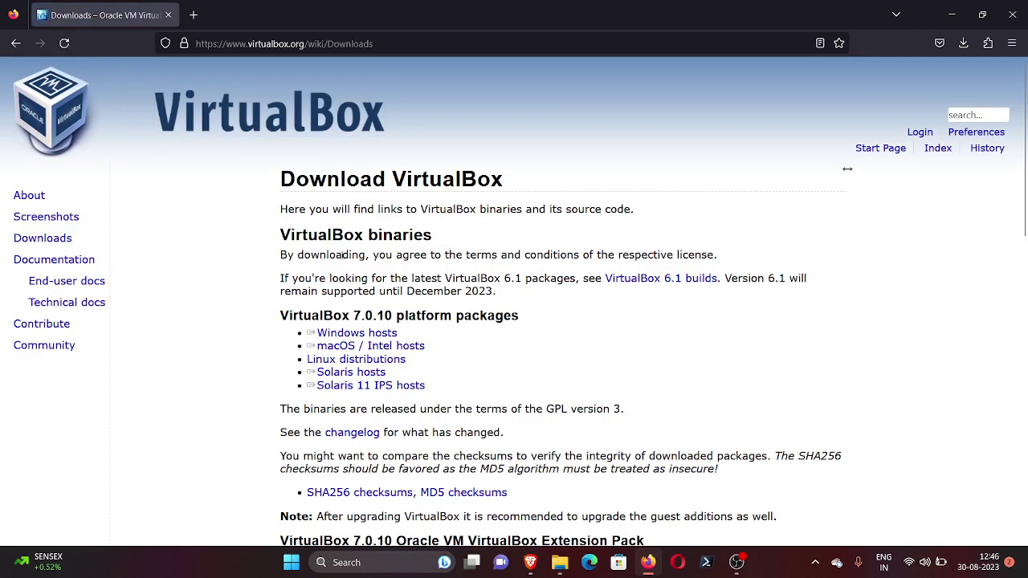
double_click(317, 315)
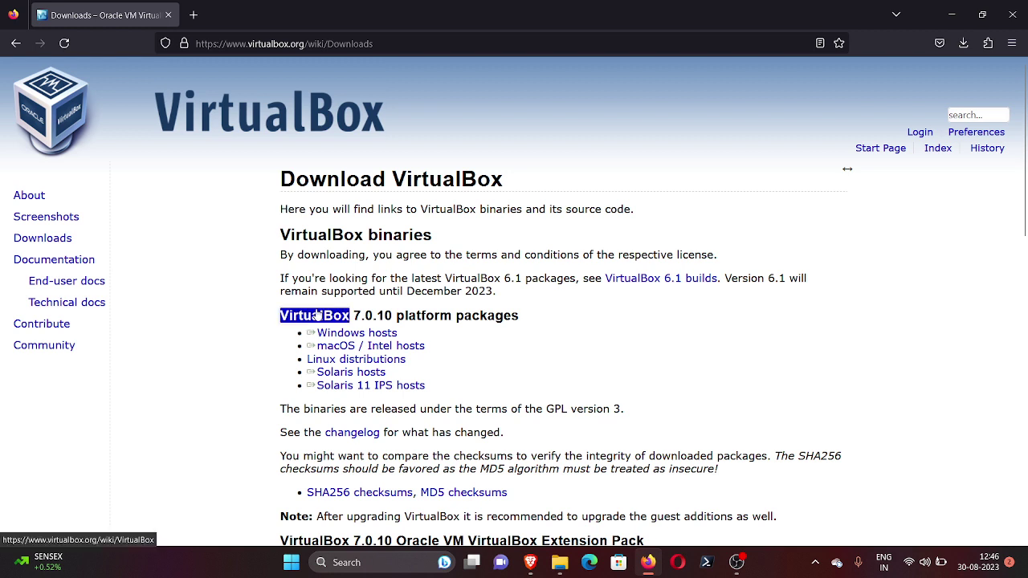
click(302, 332)
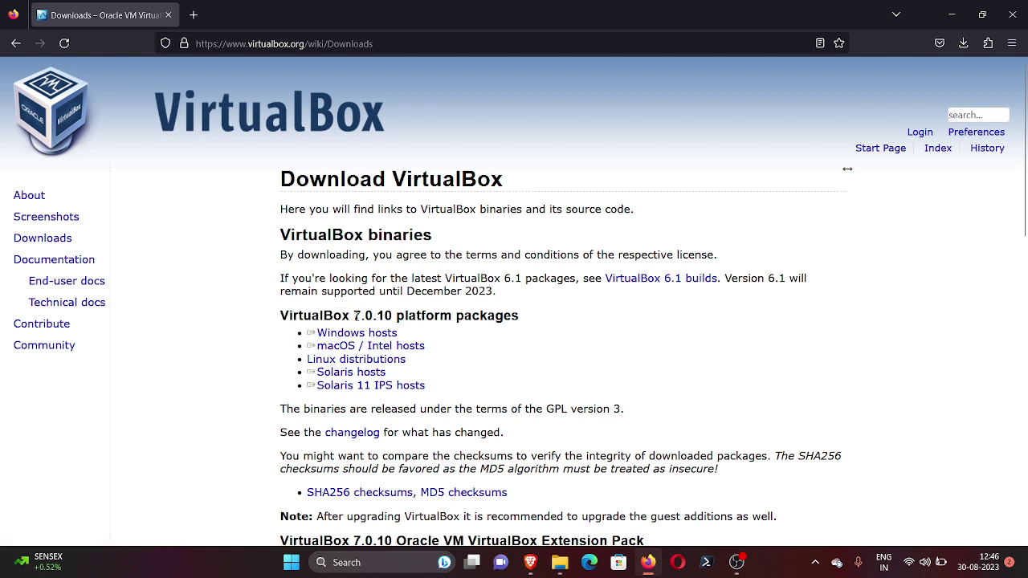
triple_click(354, 333)
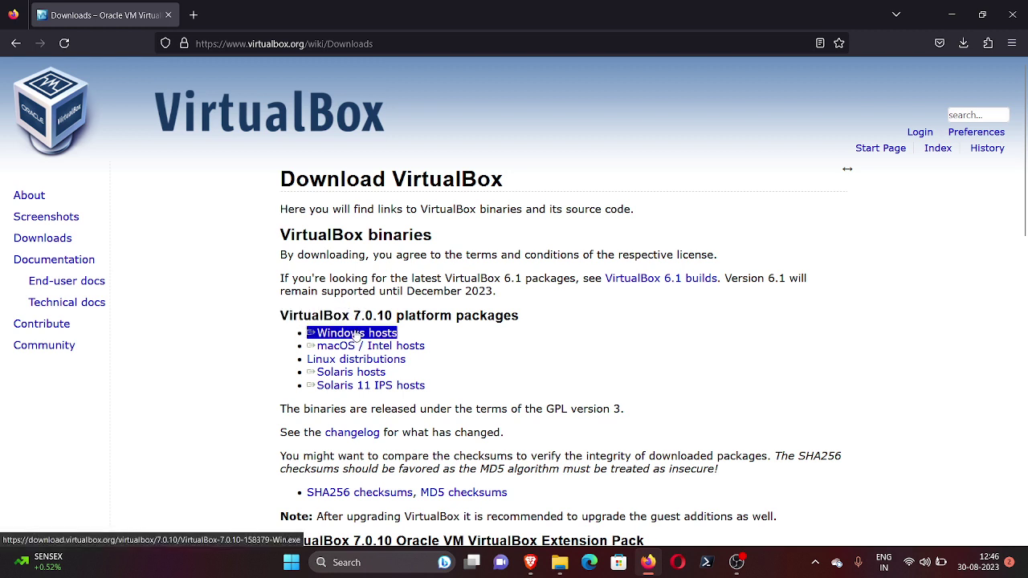
click(355, 335)
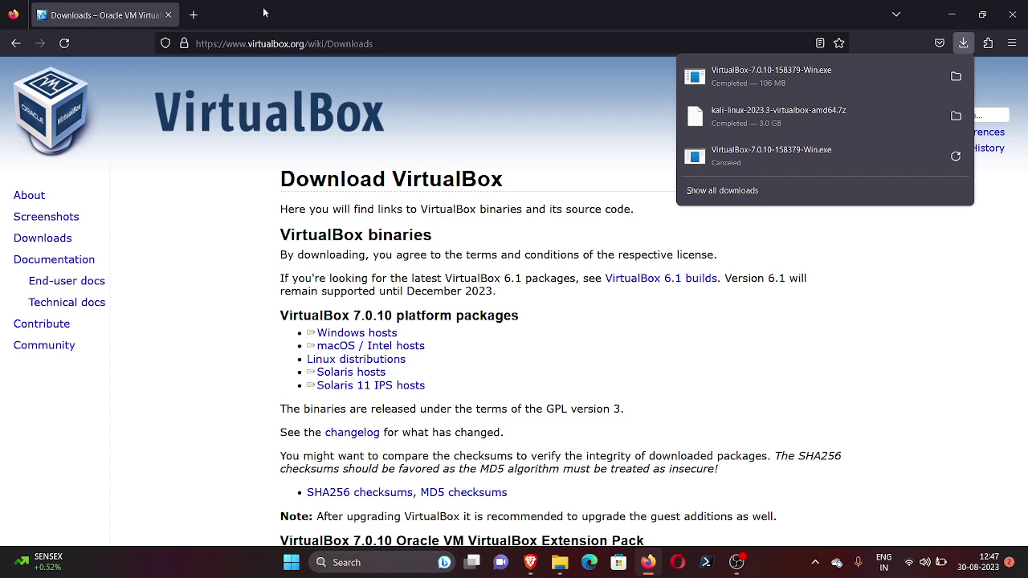
Go back to google.com and search for "kali linux"
click(362, 22)
click(347, 40)
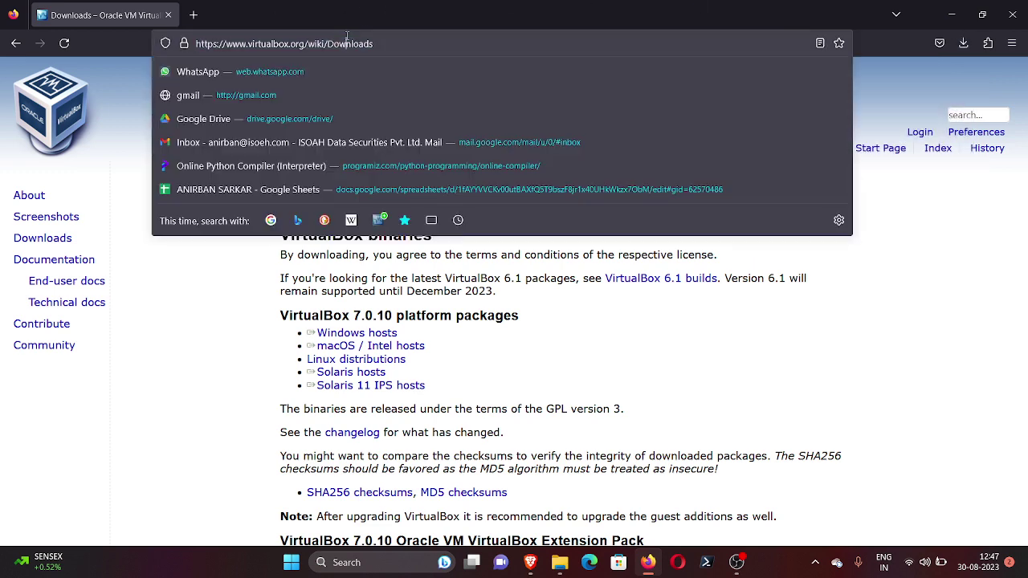
text(google.com)
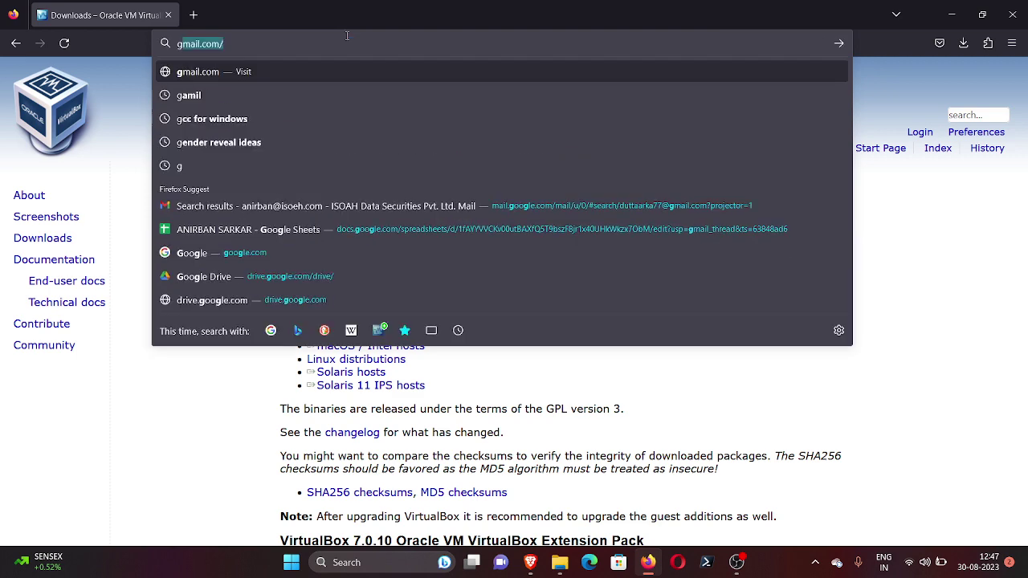
key(Return)
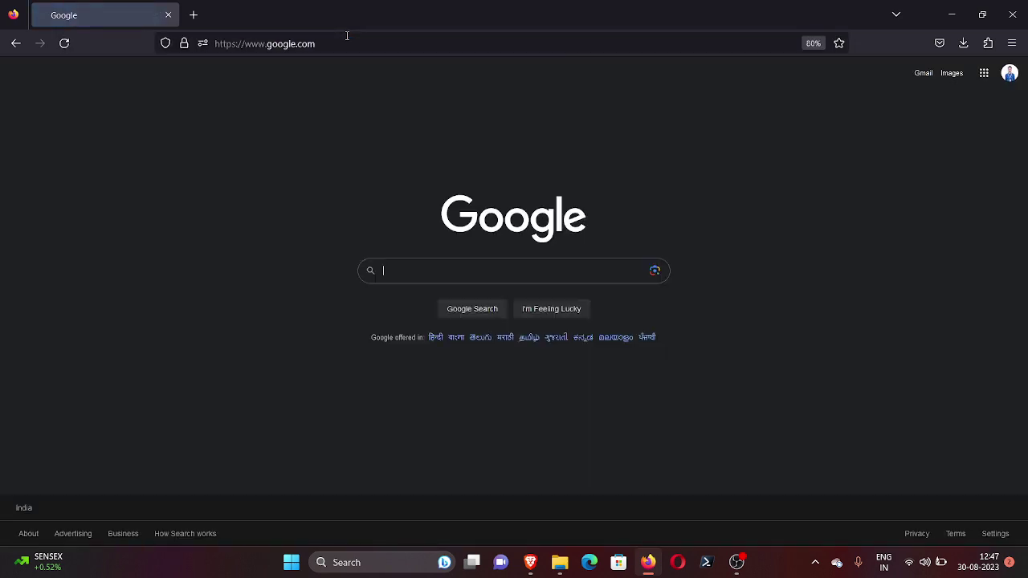
text(kali linux)
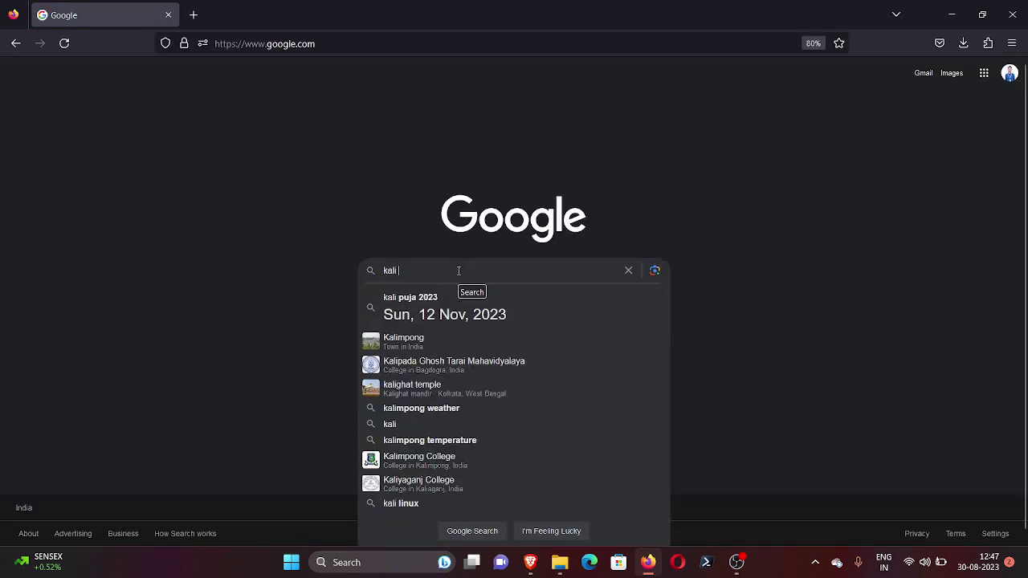
key(Return)
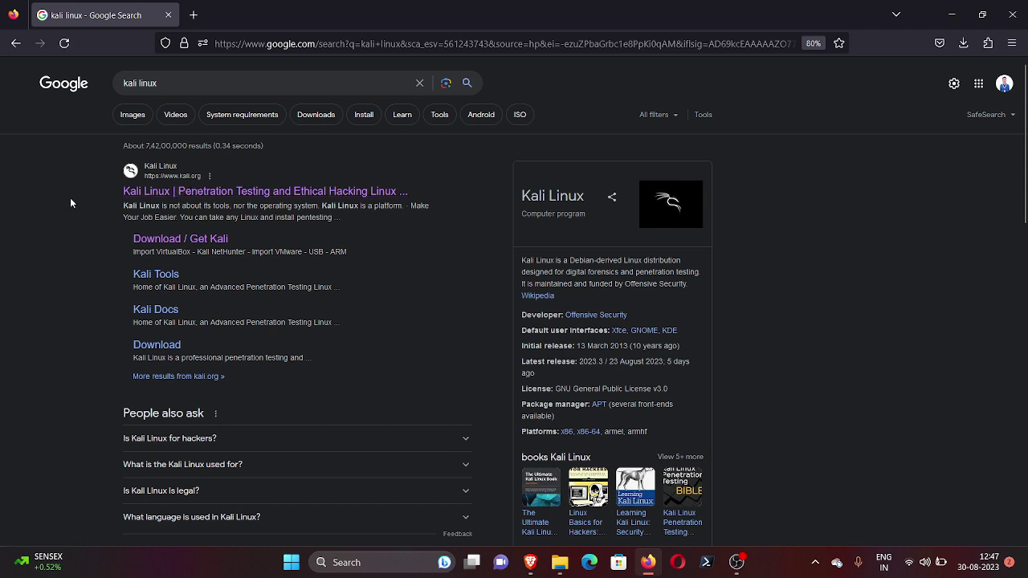
Open the official Kali Linux site and go to the Virtual Machines platform on its download page
click(224, 193)
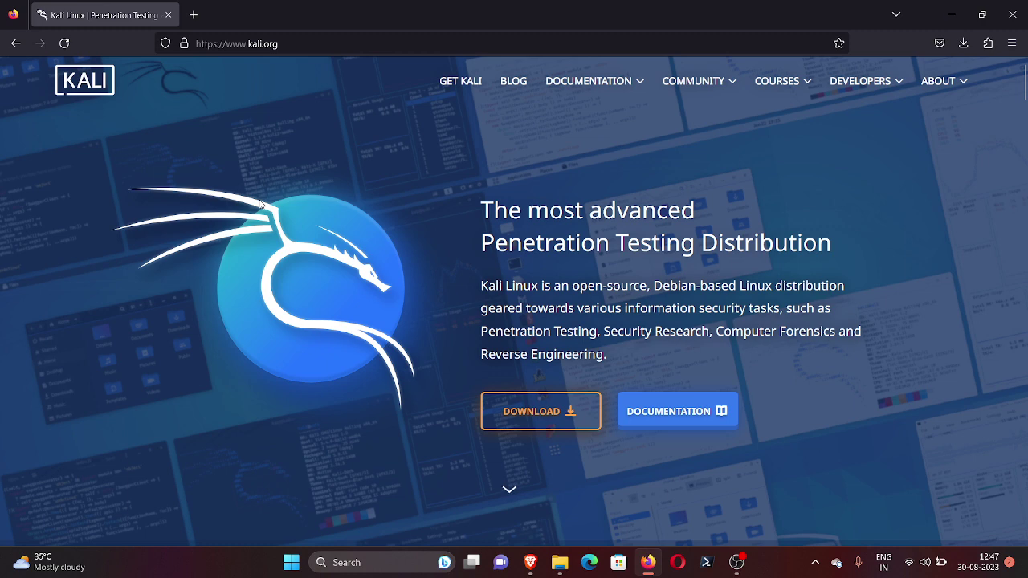
click(539, 419)
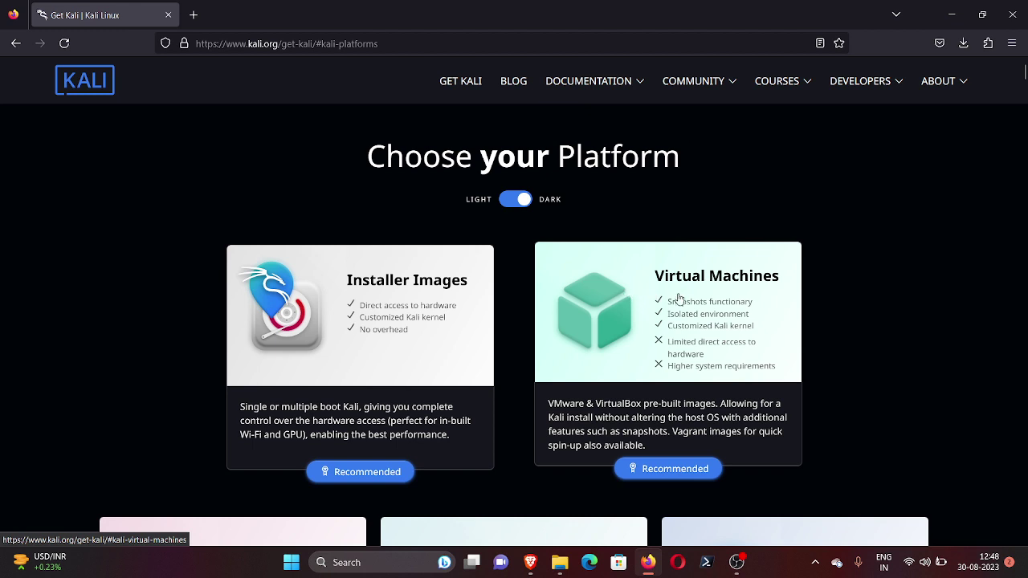
click(718, 284)
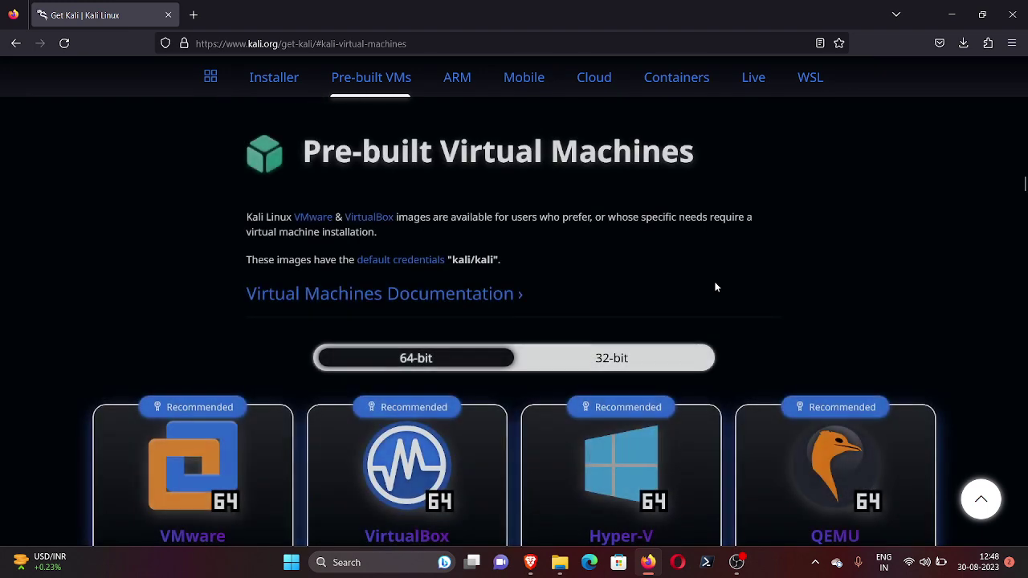
Start downloading the recommended 64-bit VirtualBox image of Kali Linux and cancel that download
scroll(699, 271, down, 4)
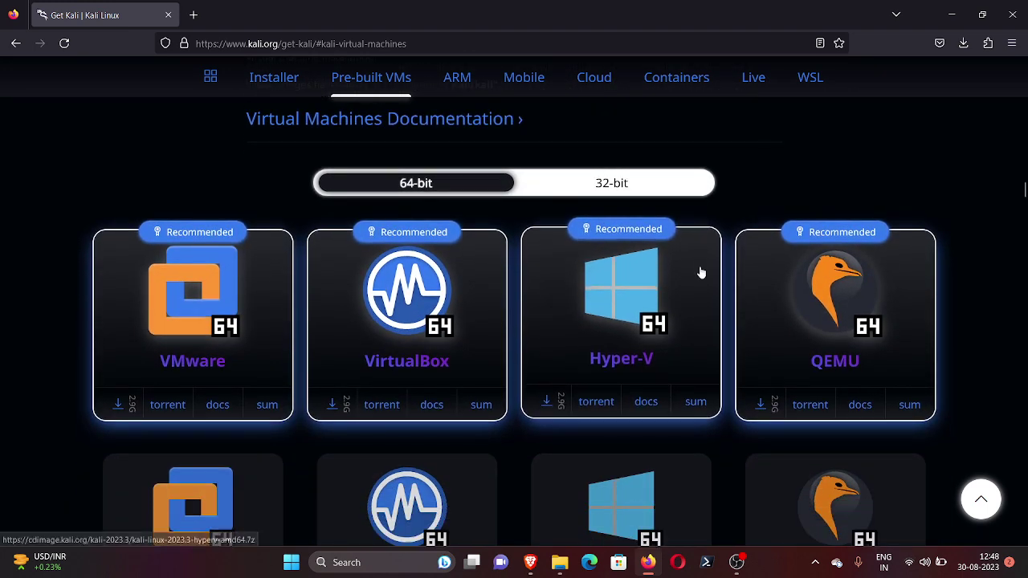
scroll(699, 273, down, 2)
scroll(700, 273, up, 3)
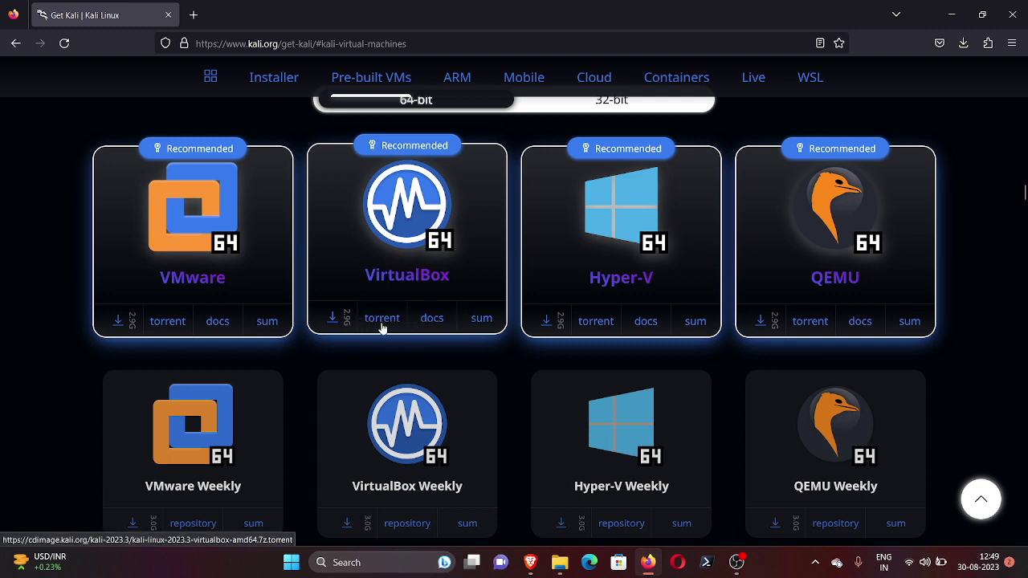
click(333, 321)
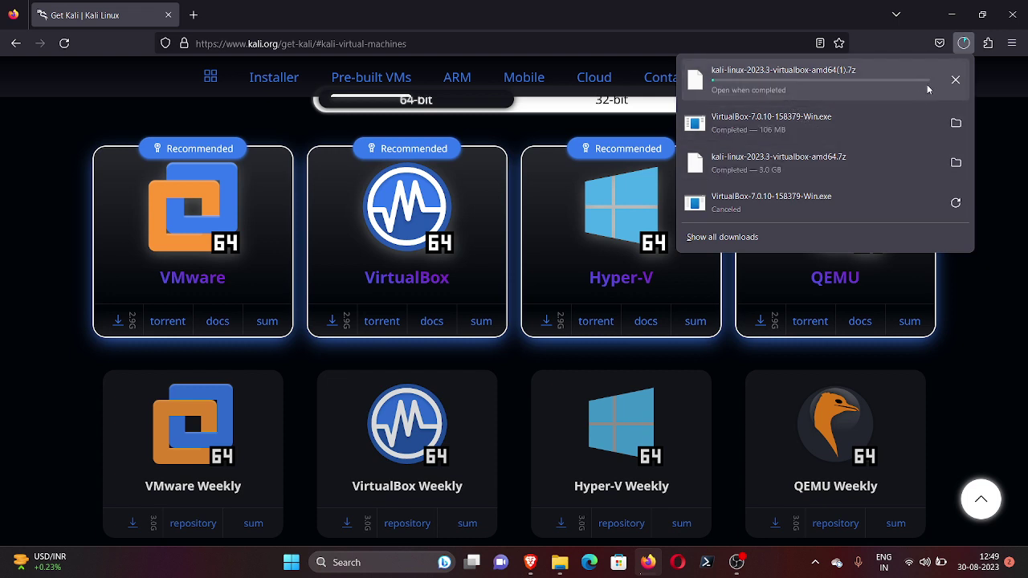
click(955, 79)
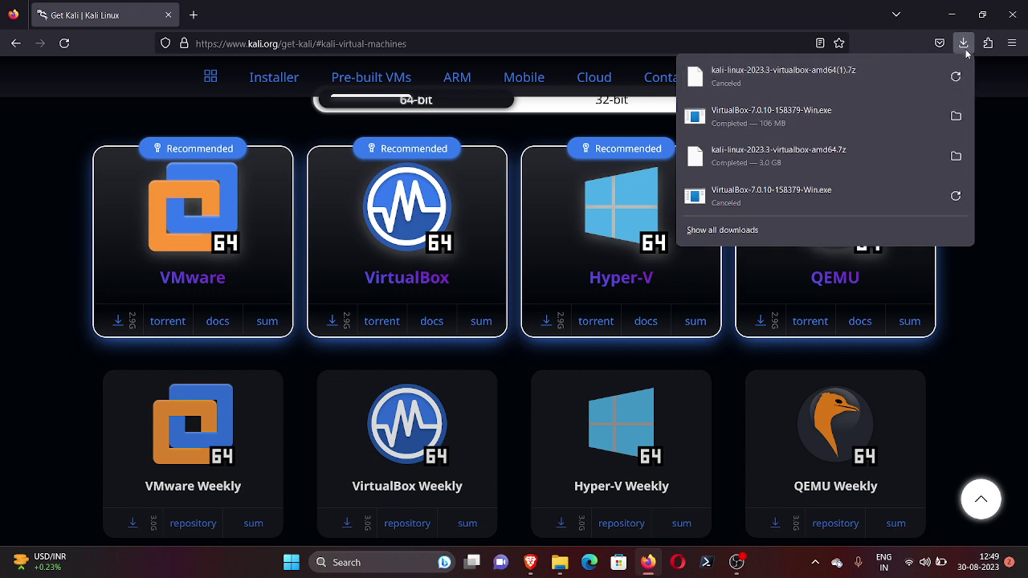
Minimize the browser and delete the existing kali-linux folder from the desktop
click(951, 15)
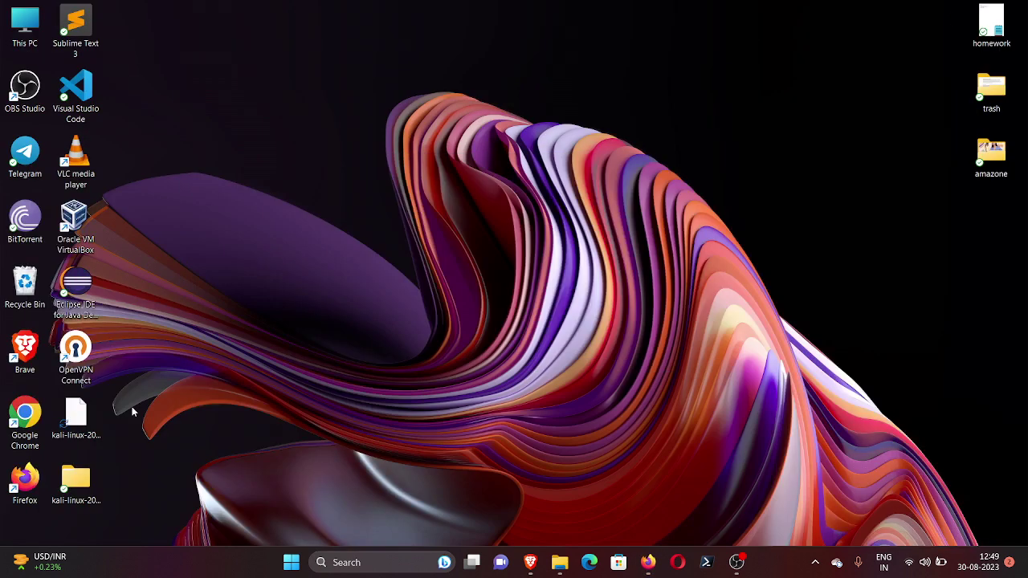
click(75, 485)
key(Delete)
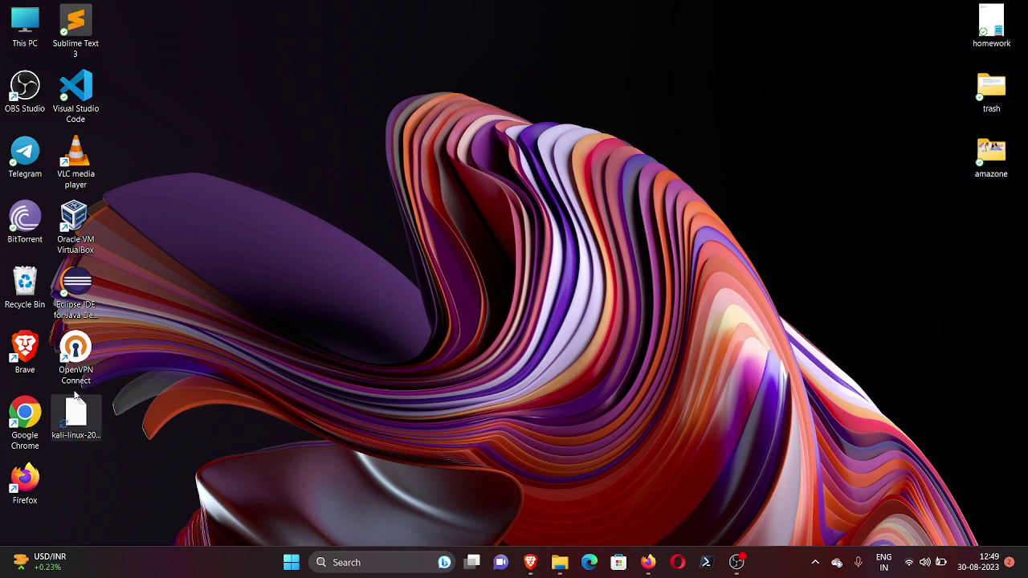
Extract the kali-linux-2023.3-virtualbox-amd64.7z archive onto the desktop with 7-Zip's Extract Here option
click(76, 422)
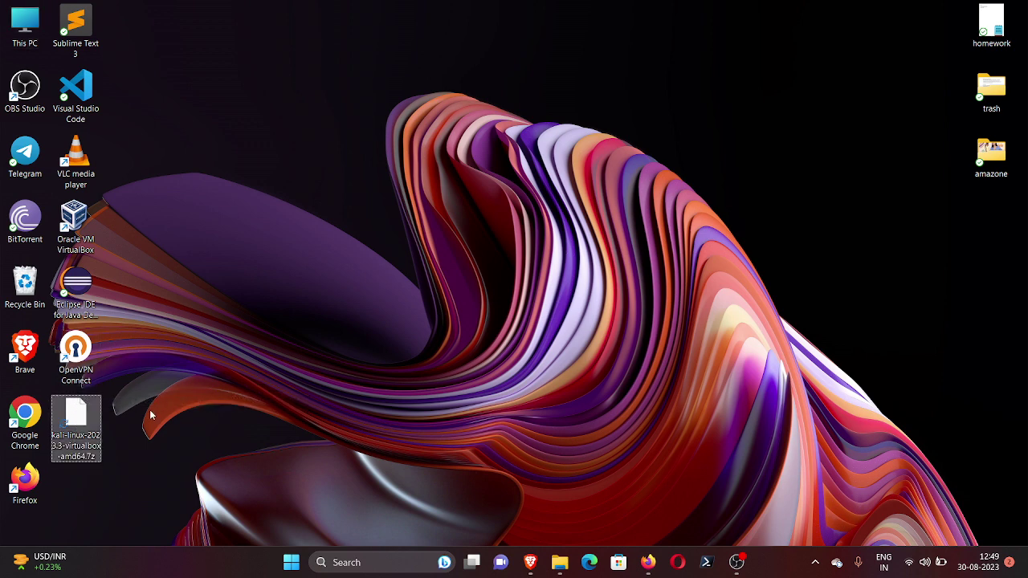
right_click(73, 423)
click(98, 408)
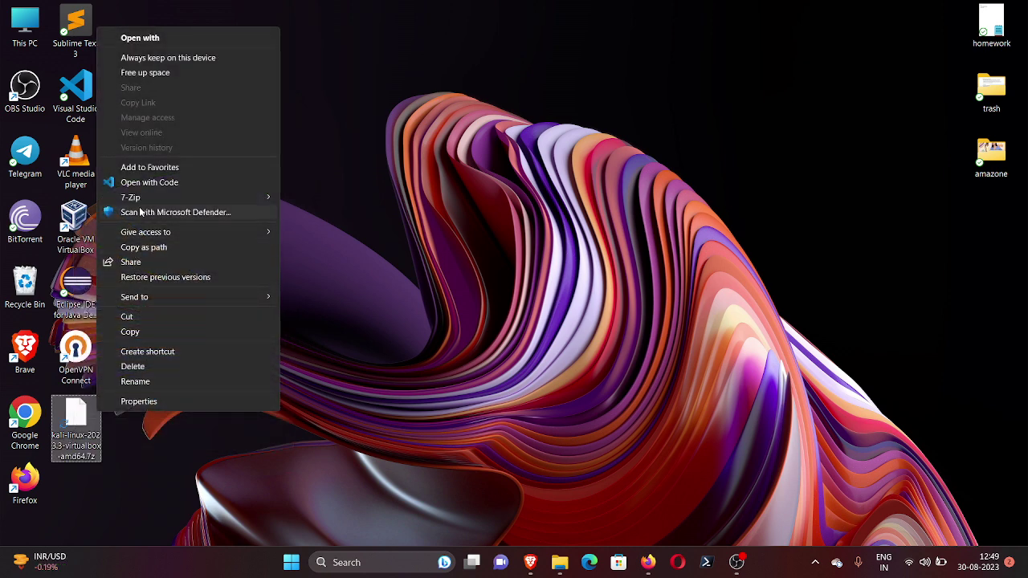
mouse_move(139, 199)
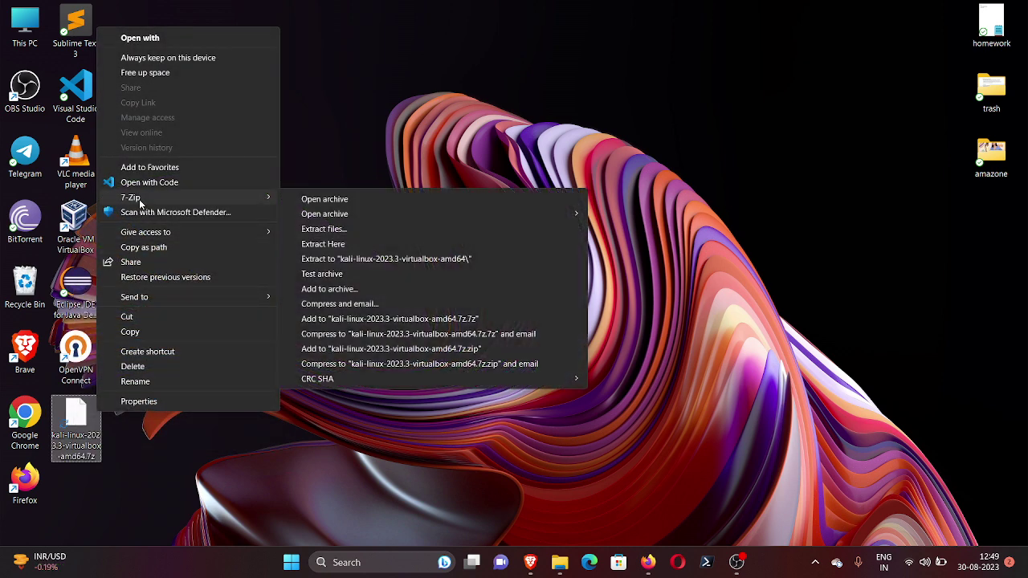
click(324, 244)
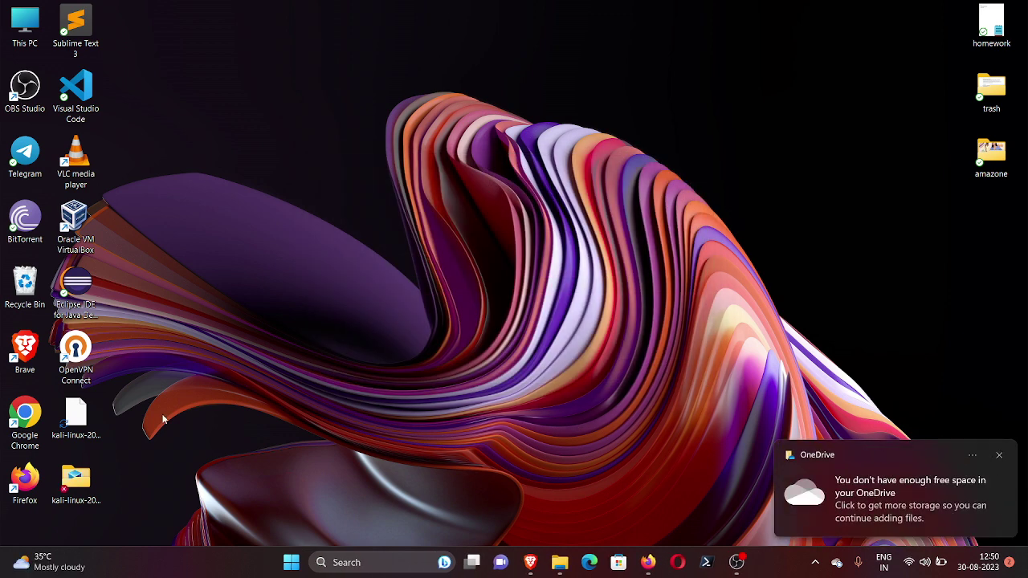
Open the extracted Kali folder and load its kali-linux-2023.3-virtualbox-amd64 machine definition file into Oracle VM VirtualBox
click(78, 474)
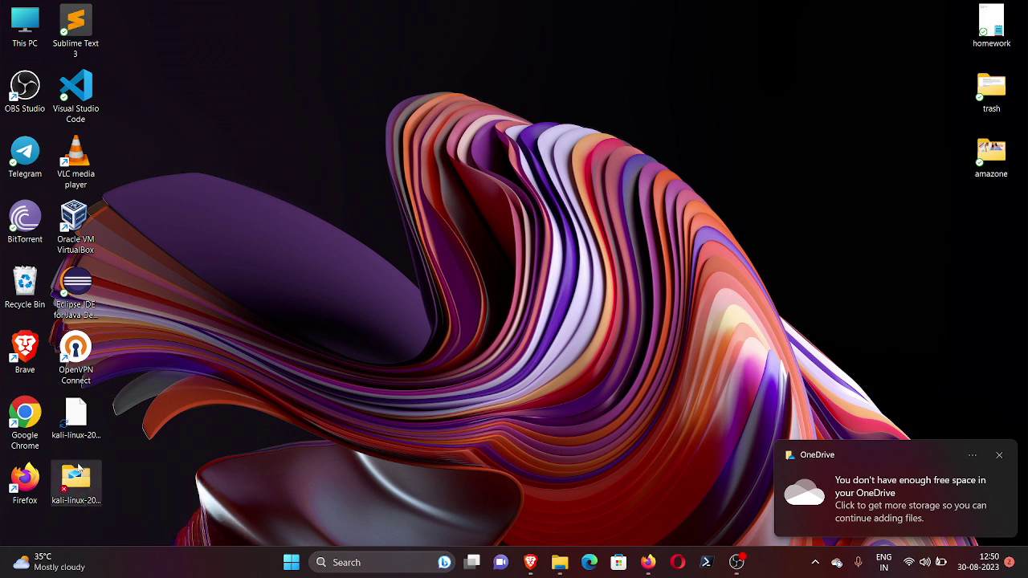
double_click(77, 478)
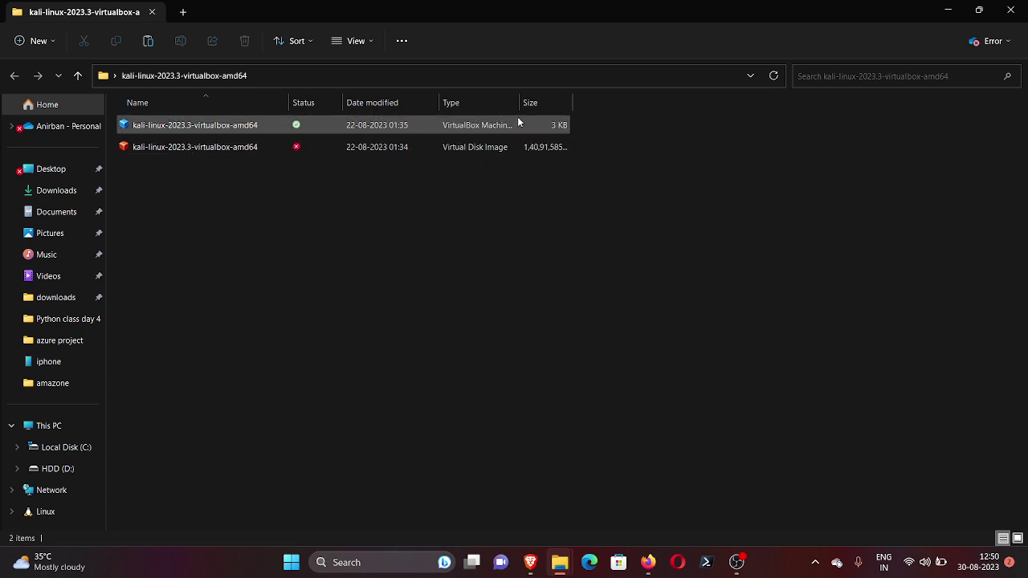
click(242, 128)
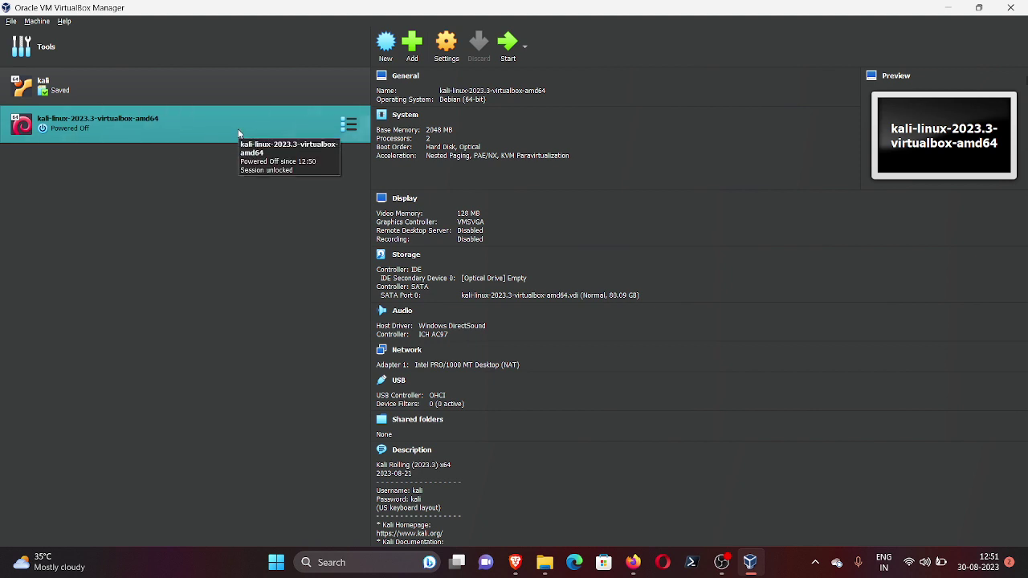
Start the kali-linux-2023.3-virtualbox-amd64 virtual machine, maximize its window and dismiss the keyboard capture notification
click(508, 46)
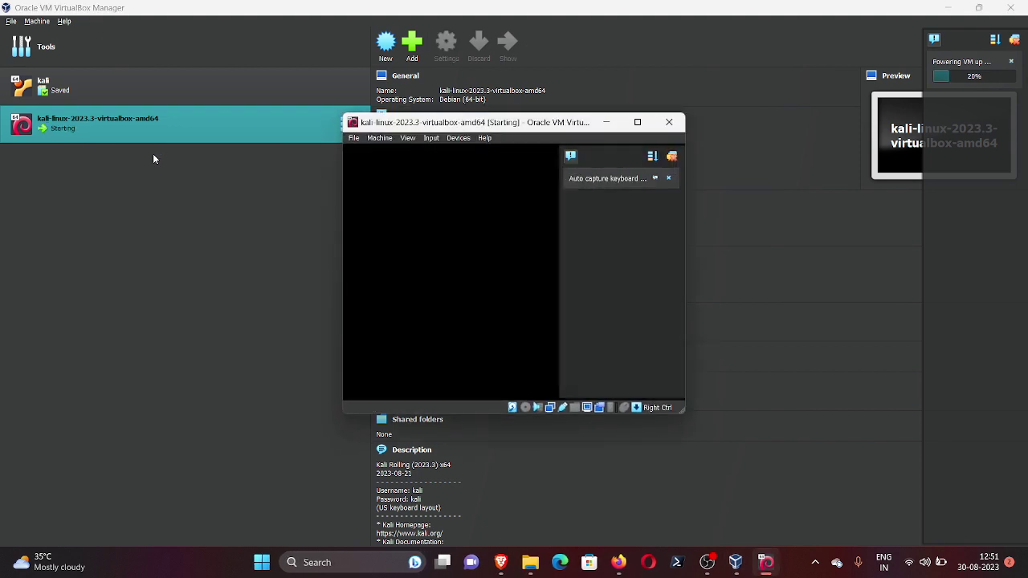
click(637, 121)
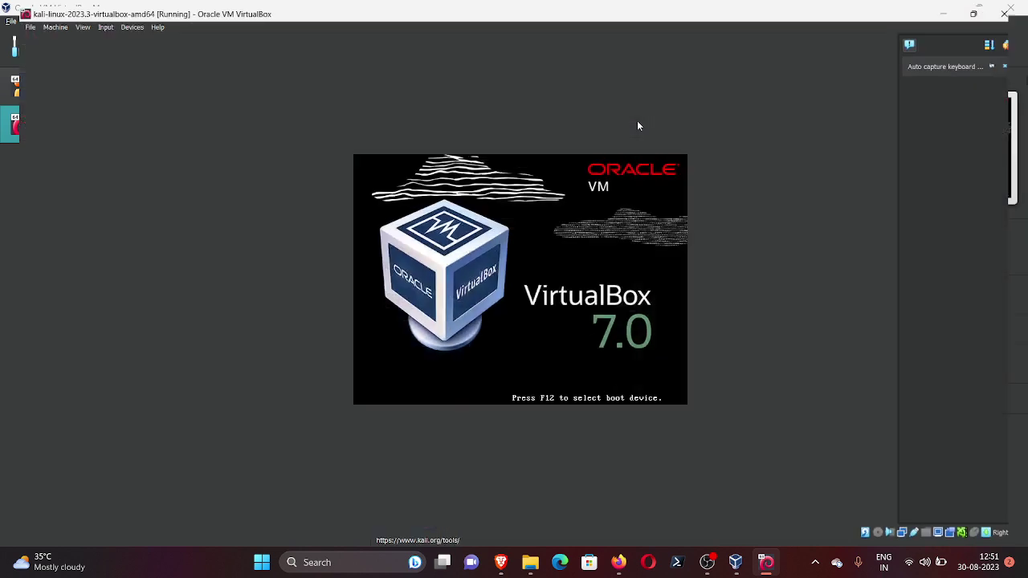
click(1011, 61)
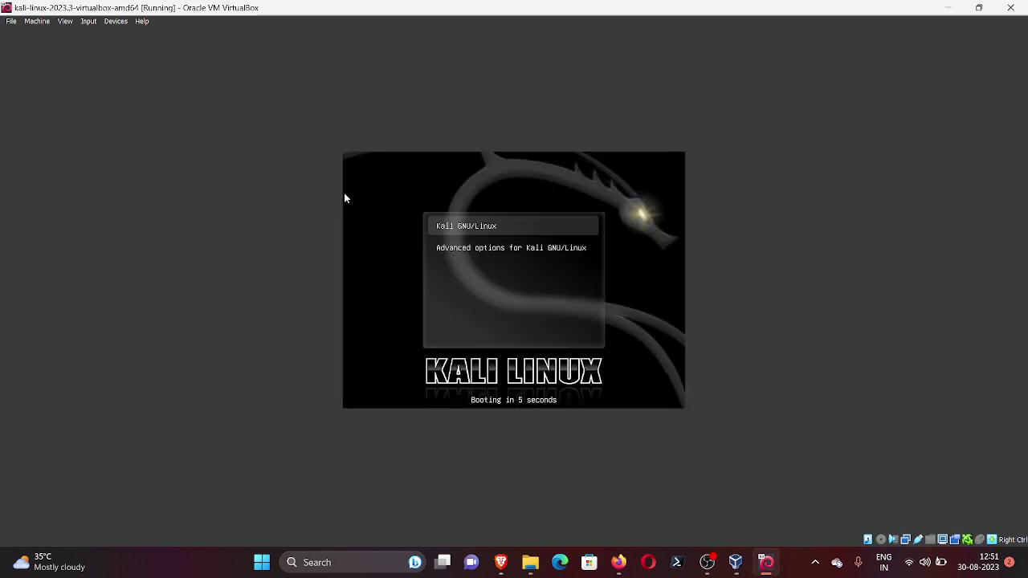
Boot the Kali GNU/Linux entry and log in with the username kali and the account password
key(Return)
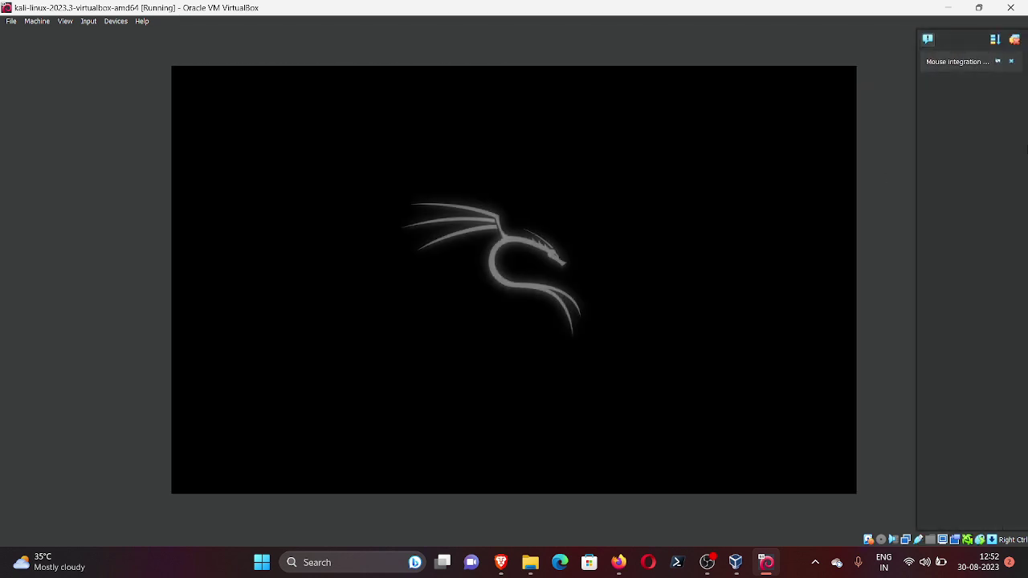
click(1011, 62)
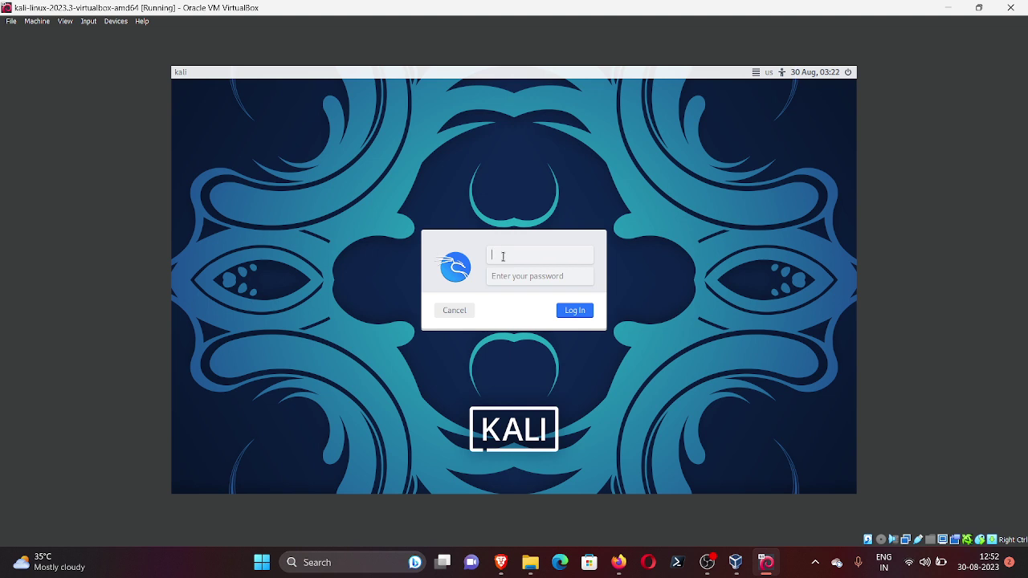
text(kali)
key(Tab)
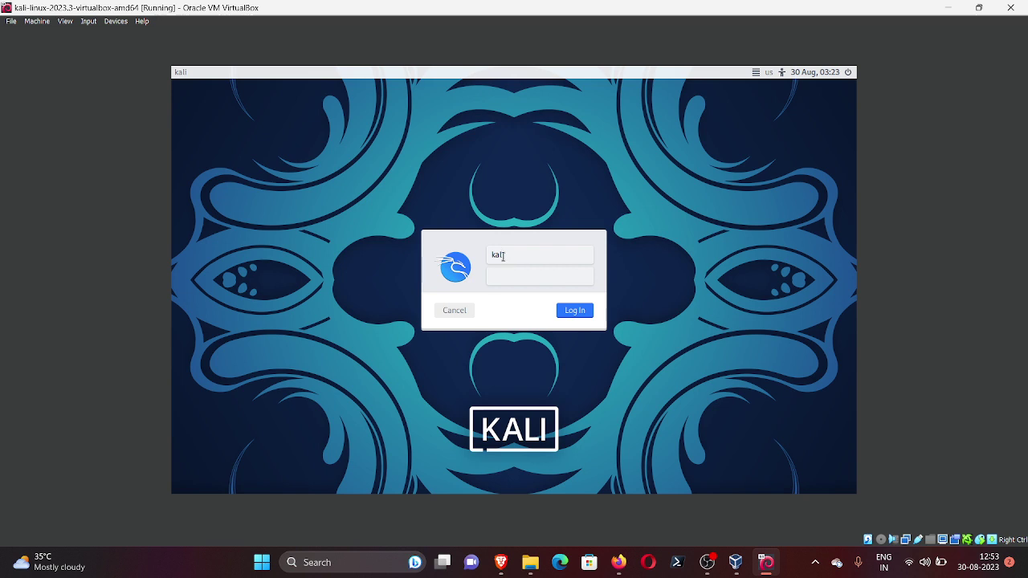
text(kali)
key(Return)
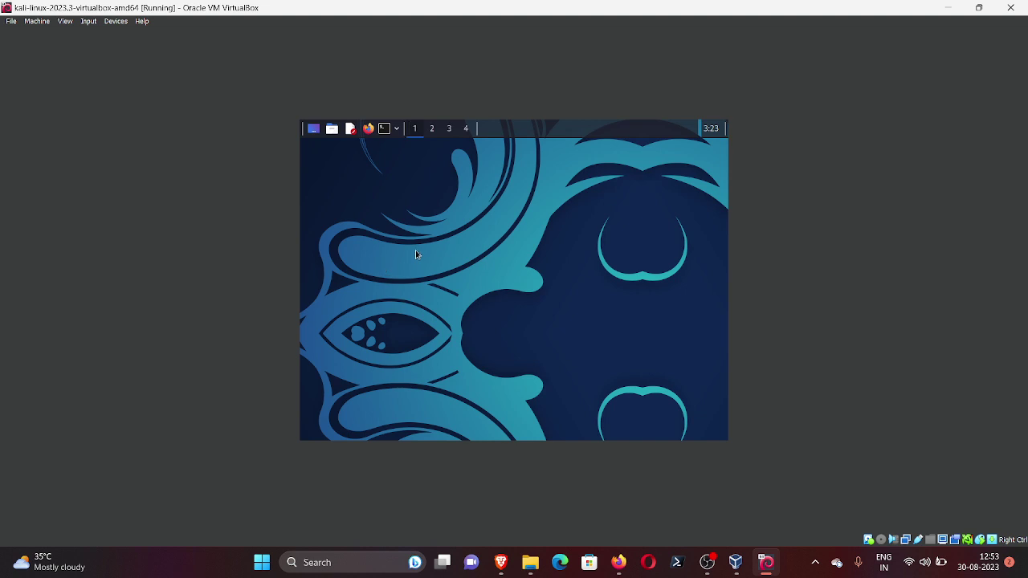
Switch the virtual machine to full-screen mode and open a terminal window, placing it nearer the middle of the desktop
click(66, 21)
click(84, 36)
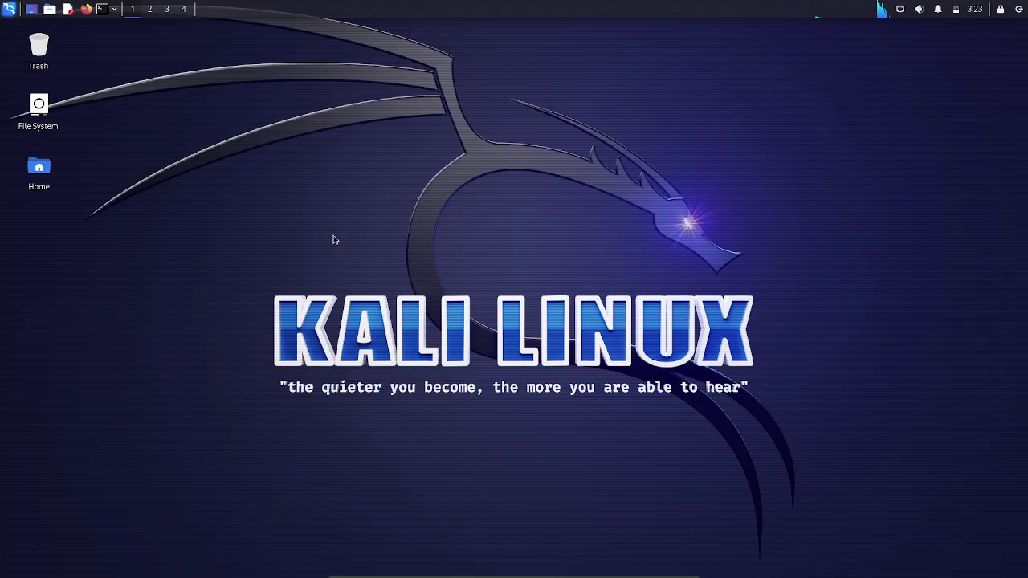
key(ctrl+alt+t)
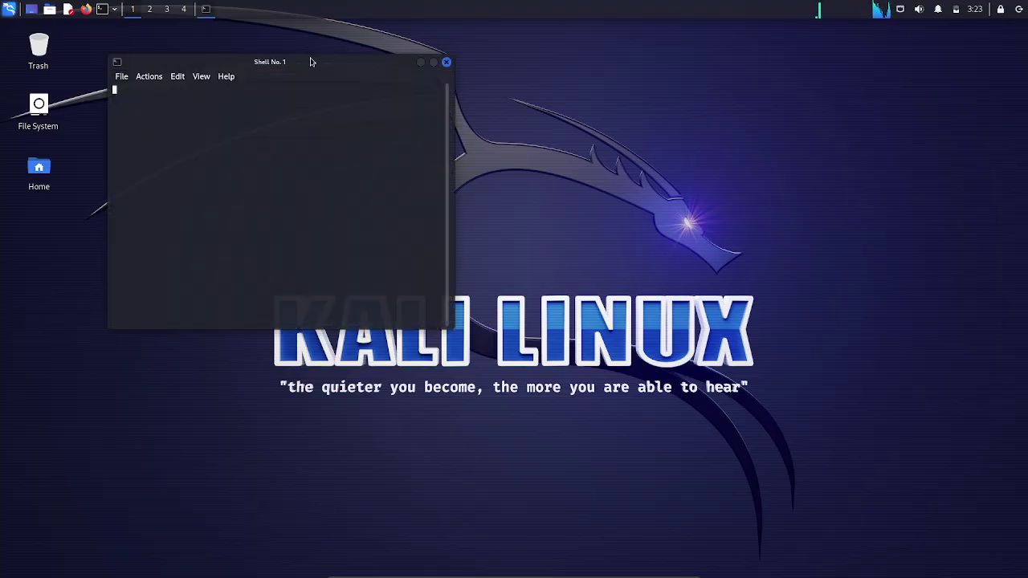
drag(314, 67, 388, 113)
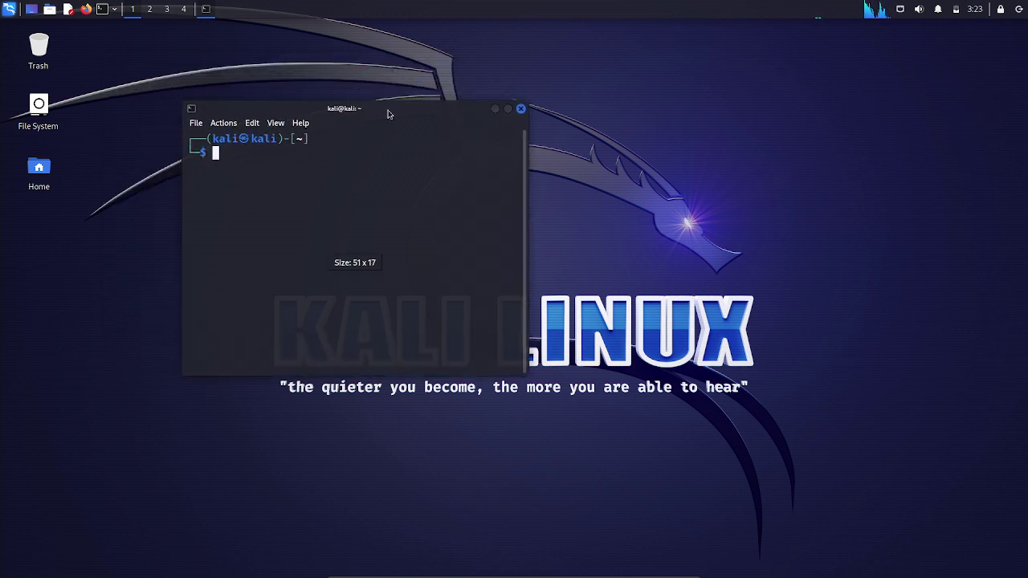
Print the working directory with pwd and list its contents with ls in the terminal
text(pwd)
key(Return)
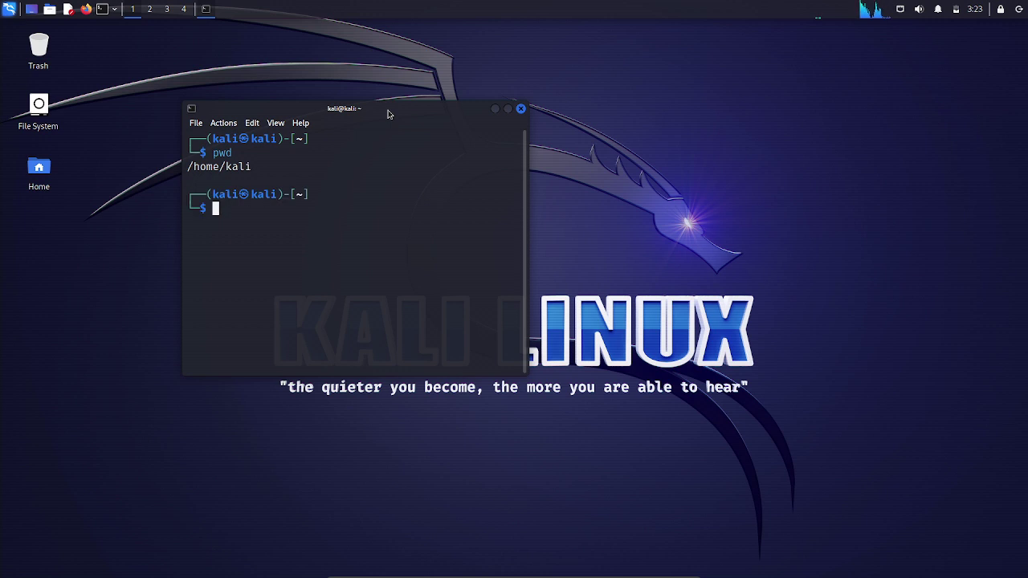
text(ls)
key(Return)
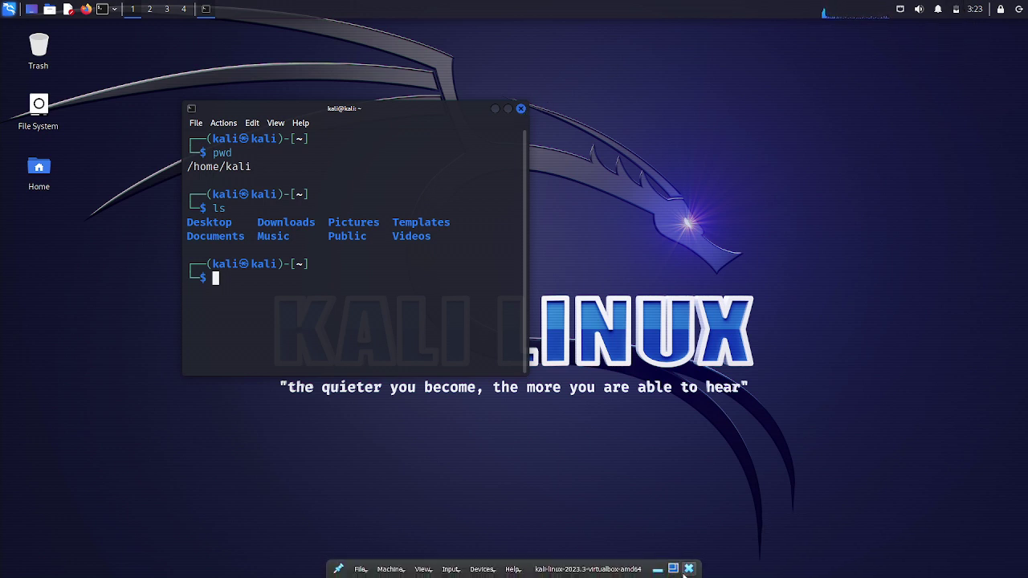
Close the Kali virtual machine with the option to save the machine state, and close VirtualBox Manager
click(689, 570)
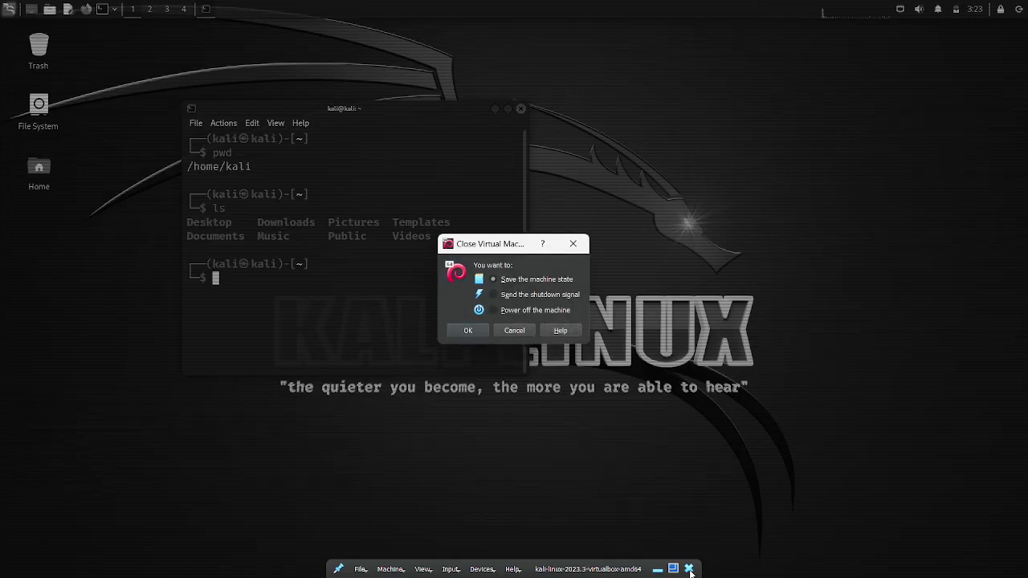
click(469, 331)
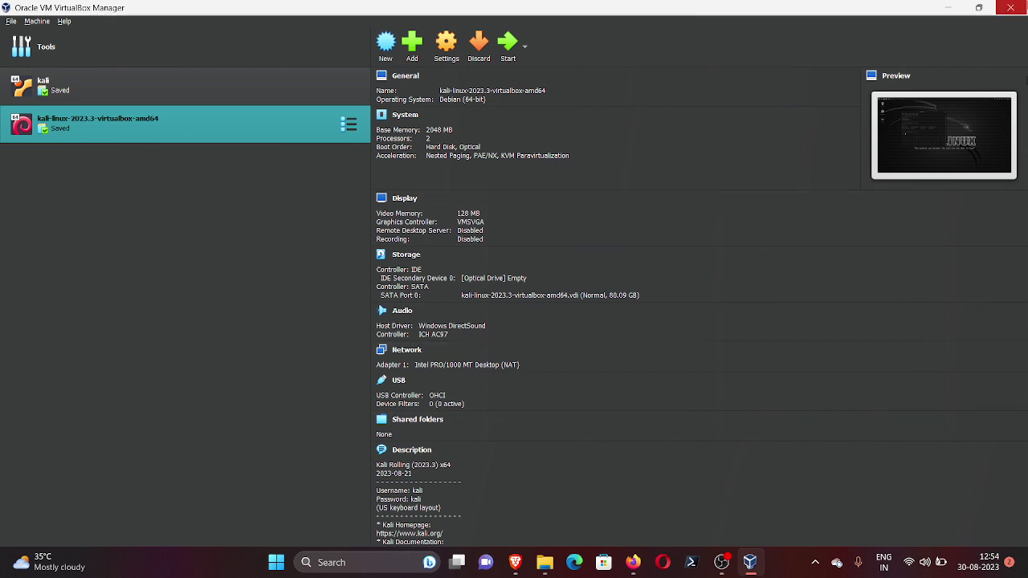
click(1010, 7)
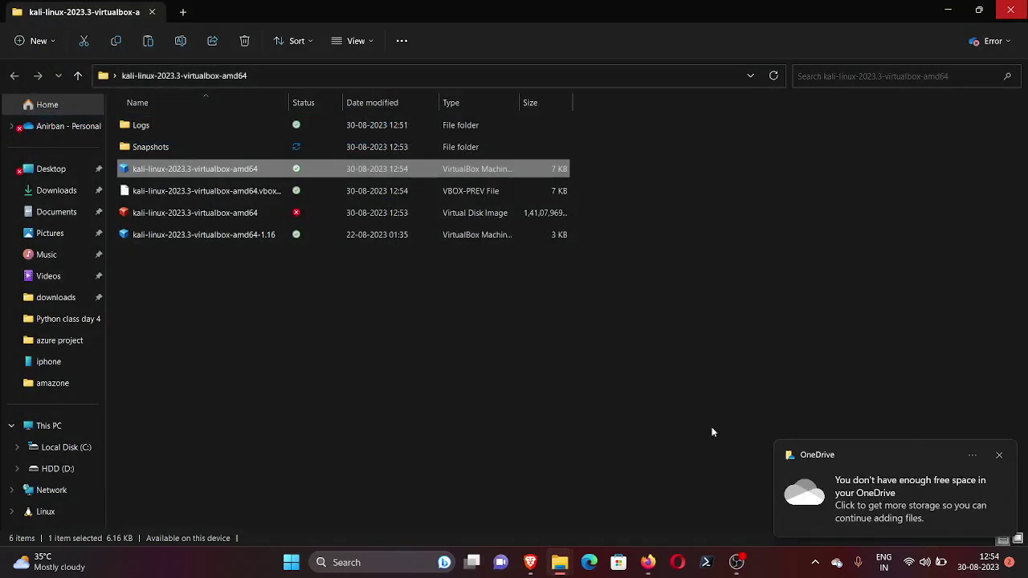
click(736, 562)
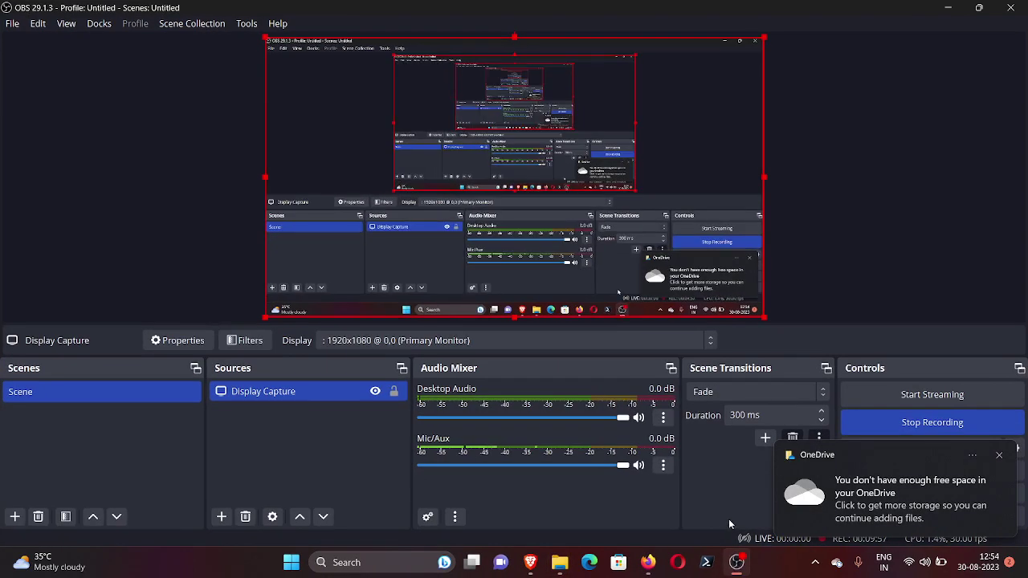
click(999, 454)
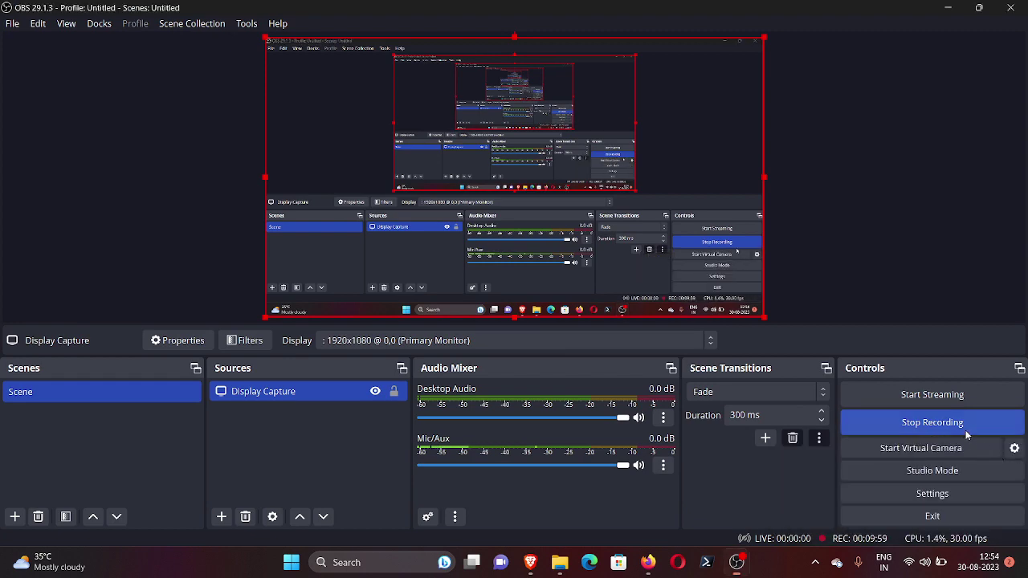